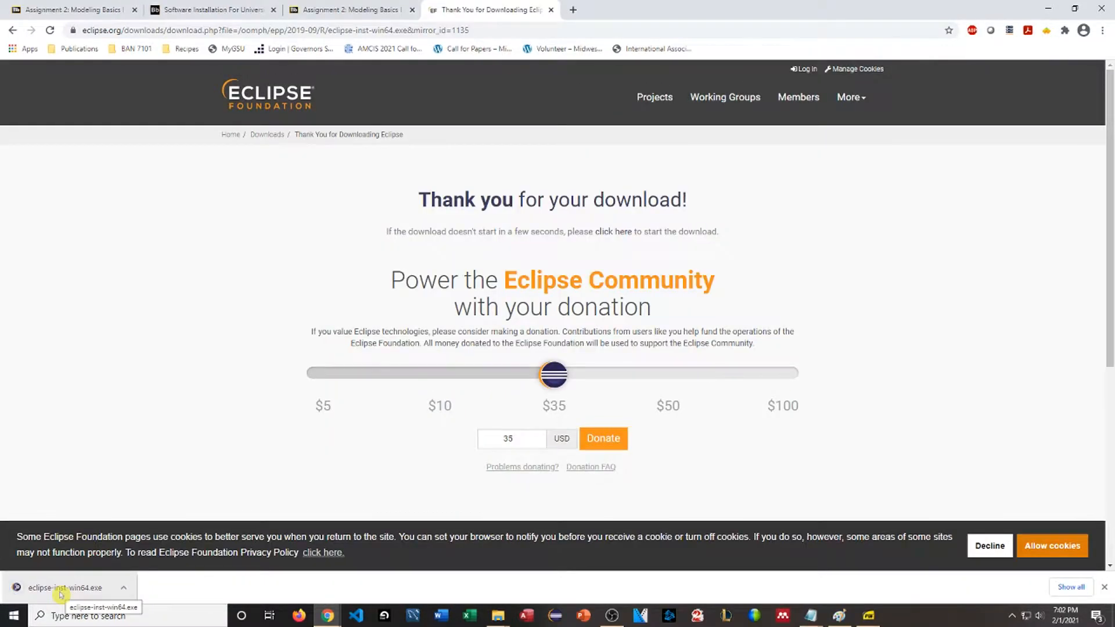
- Run the downloaded eclipse-inst-win64.exe, allowing the unverified app, and choose Eclipse IDE for Java Developers as the package
{"action": "left_click", "coordinate": [61, 593]}
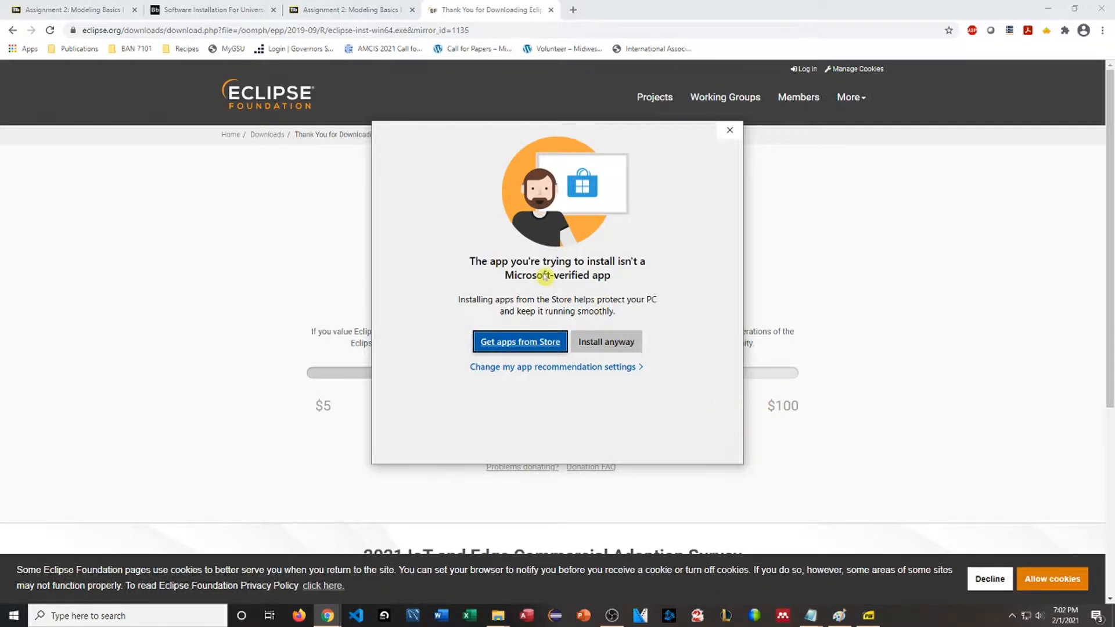
{"action": "left_click", "coordinate": [625, 346]}
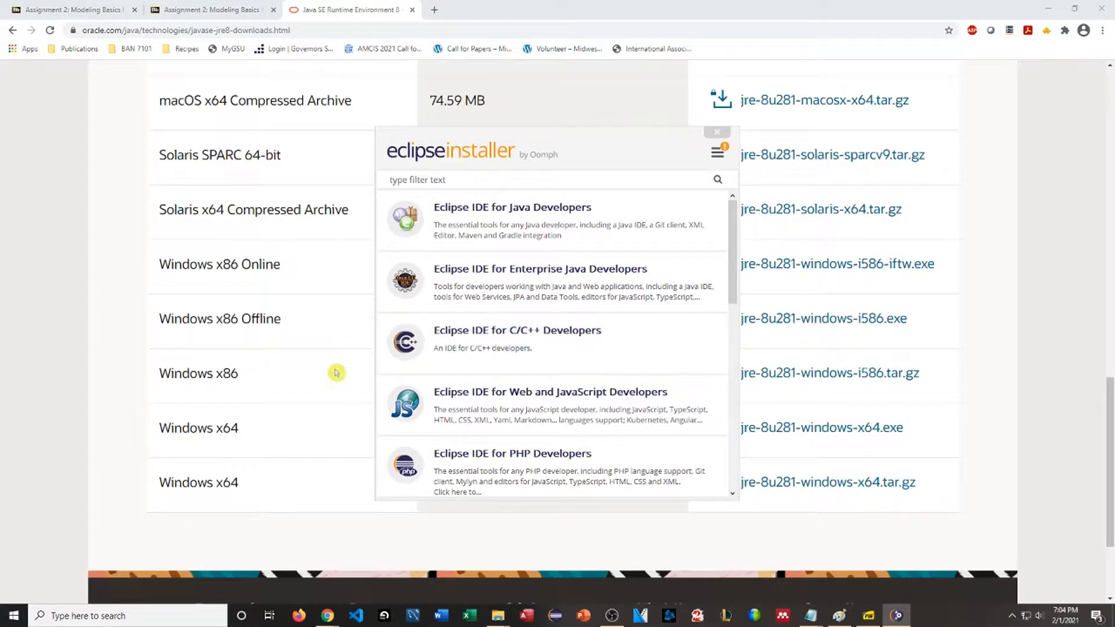
{"action": "left_click", "coordinate": [573, 237]}
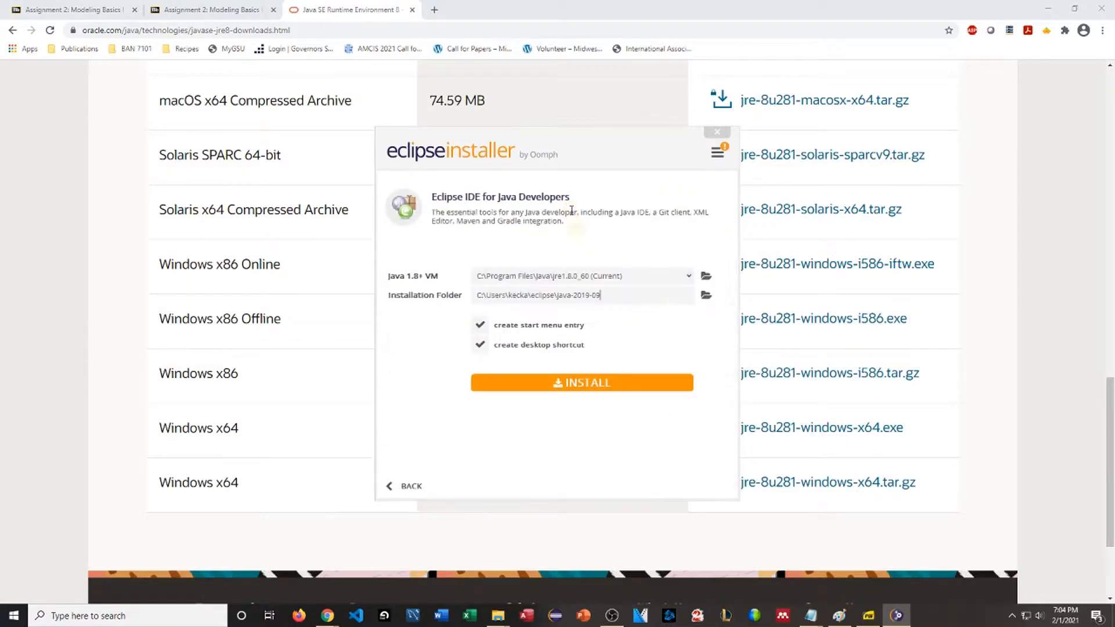
- Check the available Java VMs, keep jre1.8.0_60, and start the installation without a start menu entry or desktop shortcut
{"action": "left_click", "coordinate": [475, 275]}
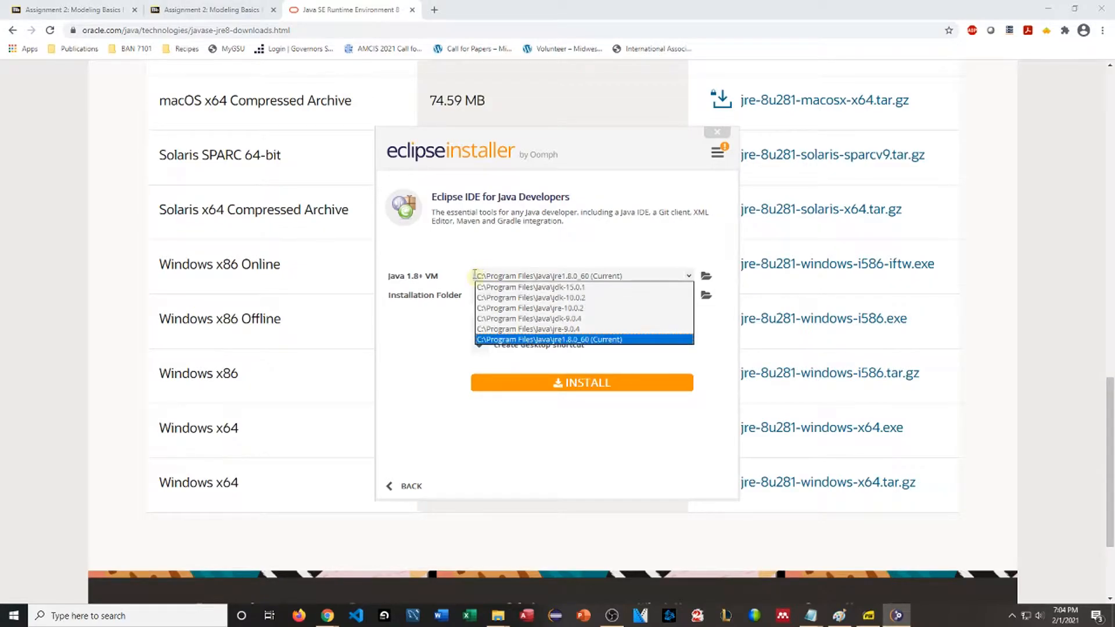
{"action": "left_click", "coordinate": [707, 251]}
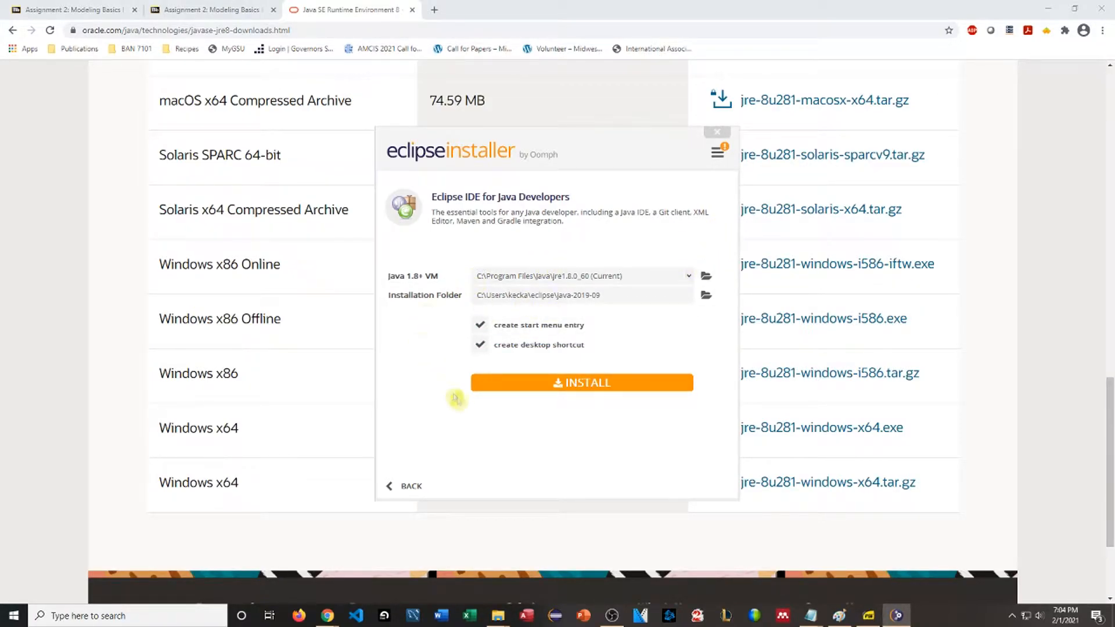
{"action": "left_click", "coordinate": [479, 347]}
{"action": "left_click", "coordinate": [479, 325]}
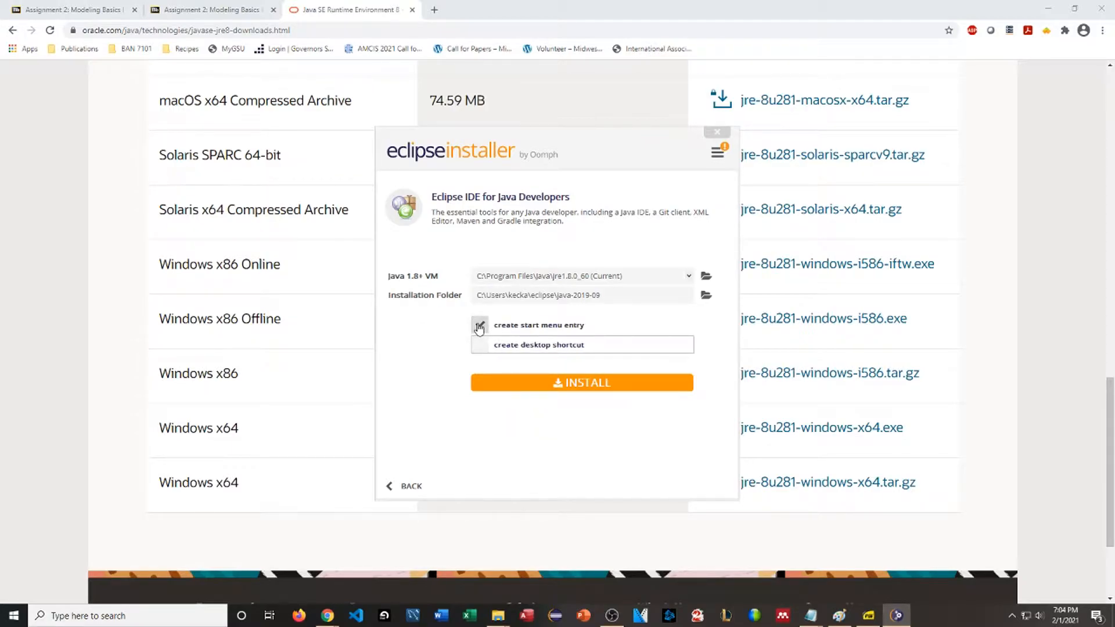
{"action": "left_click", "coordinate": [577, 384]}
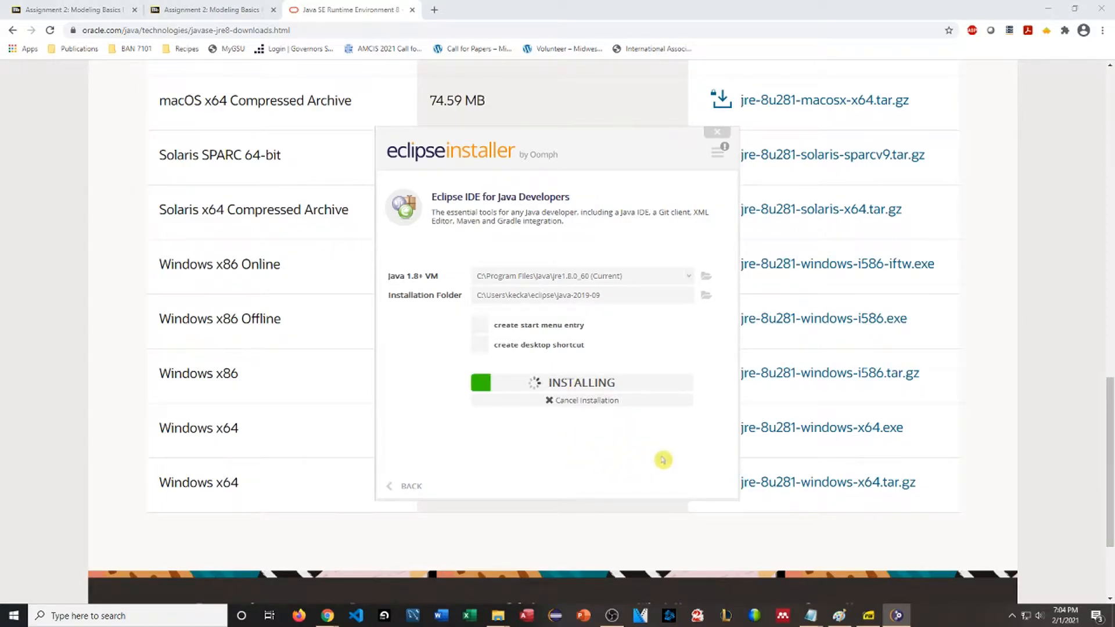
- Accept and remember the Eclipse Foundation Software User Agreements and the Eclipse Foundation code signing certificate
{"action": "left_click", "coordinate": [529, 410]}
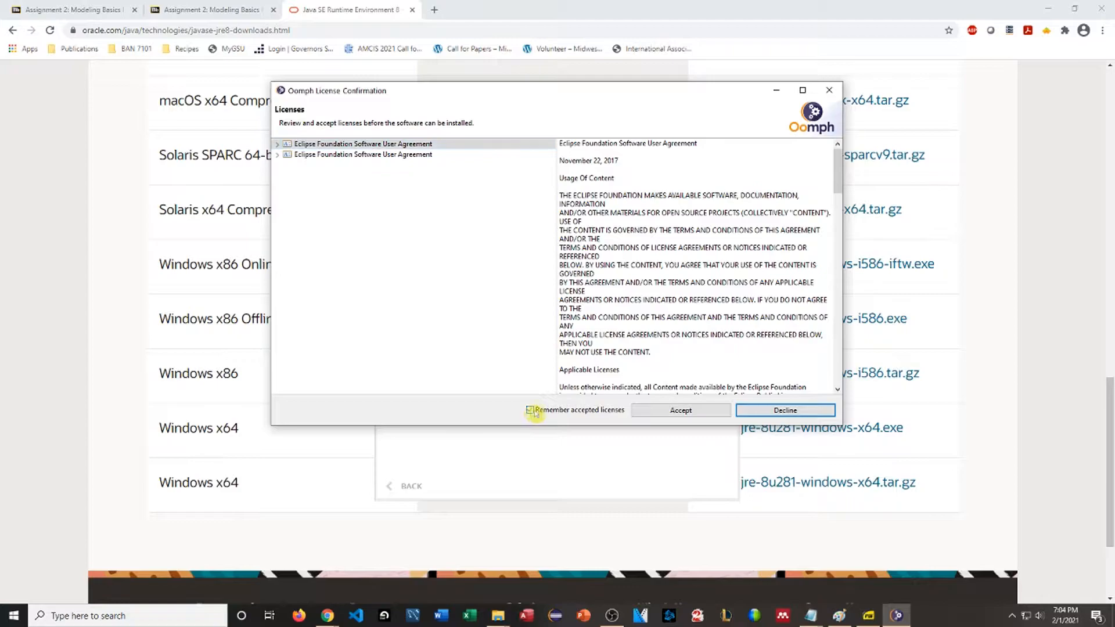
{"action": "left_click", "coordinate": [704, 410]}
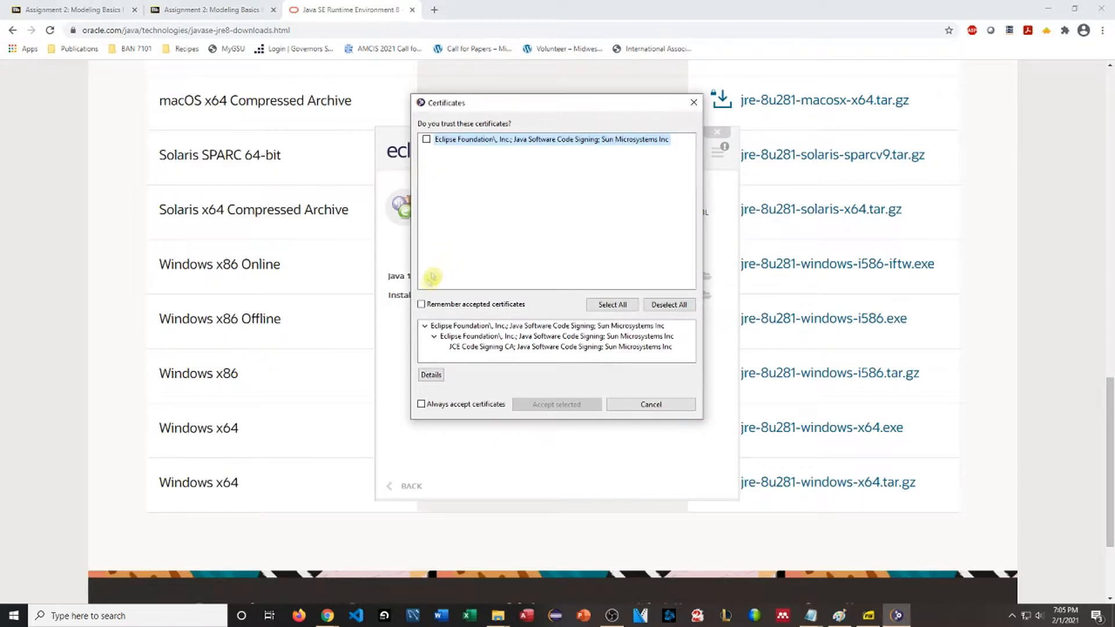
{"action": "left_click", "coordinate": [427, 140]}
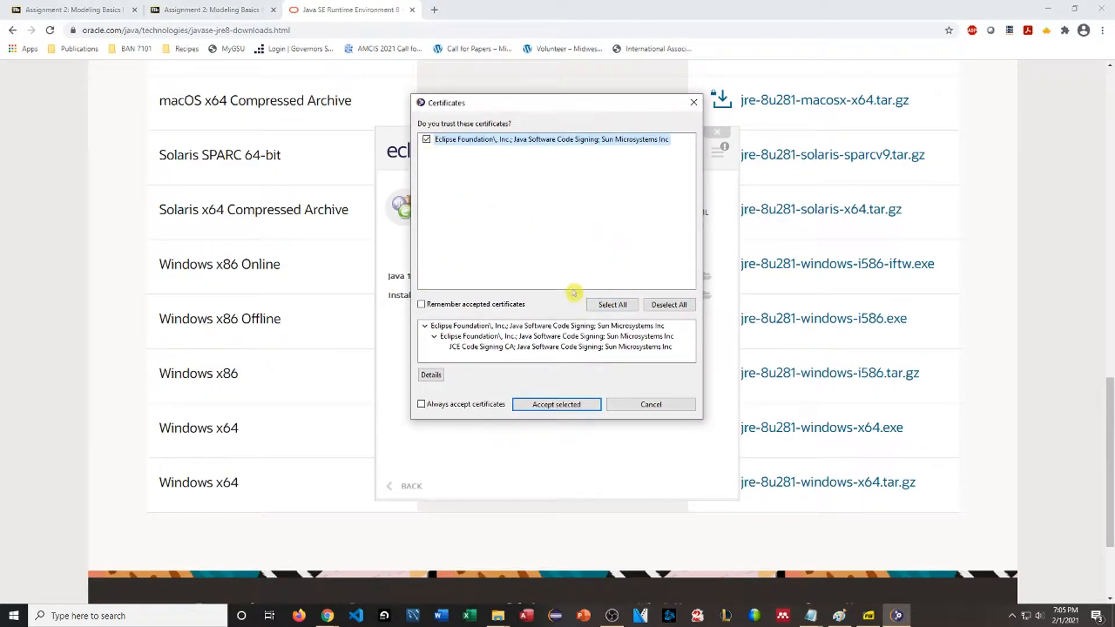
{"action": "left_click", "coordinate": [421, 305]}
{"action": "left_click", "coordinate": [579, 406]}
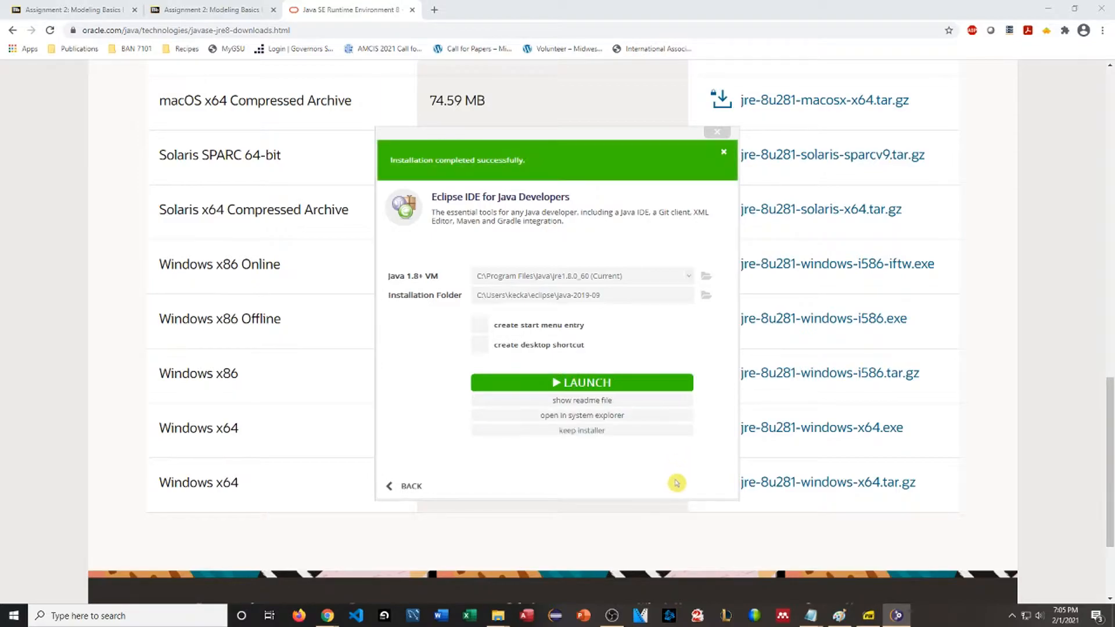
- Launch the installed Eclipse IDE with the default eclipse-workspace directory, allowing the older workspace version to be updated
{"action": "left_click", "coordinate": [592, 384]}
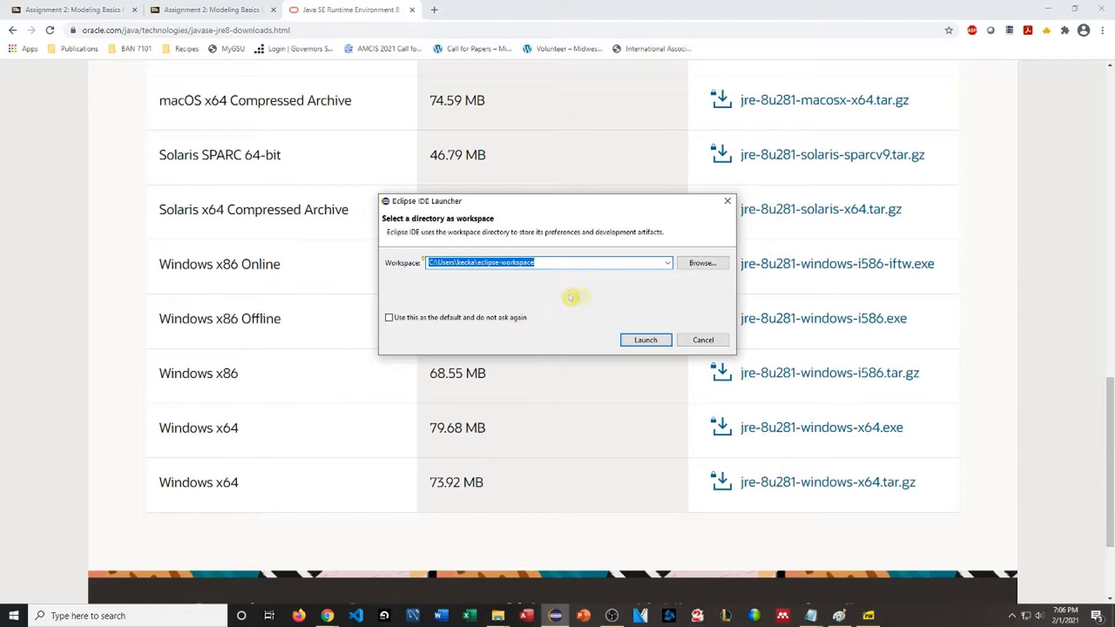
{"action": "left_click", "coordinate": [645, 339]}
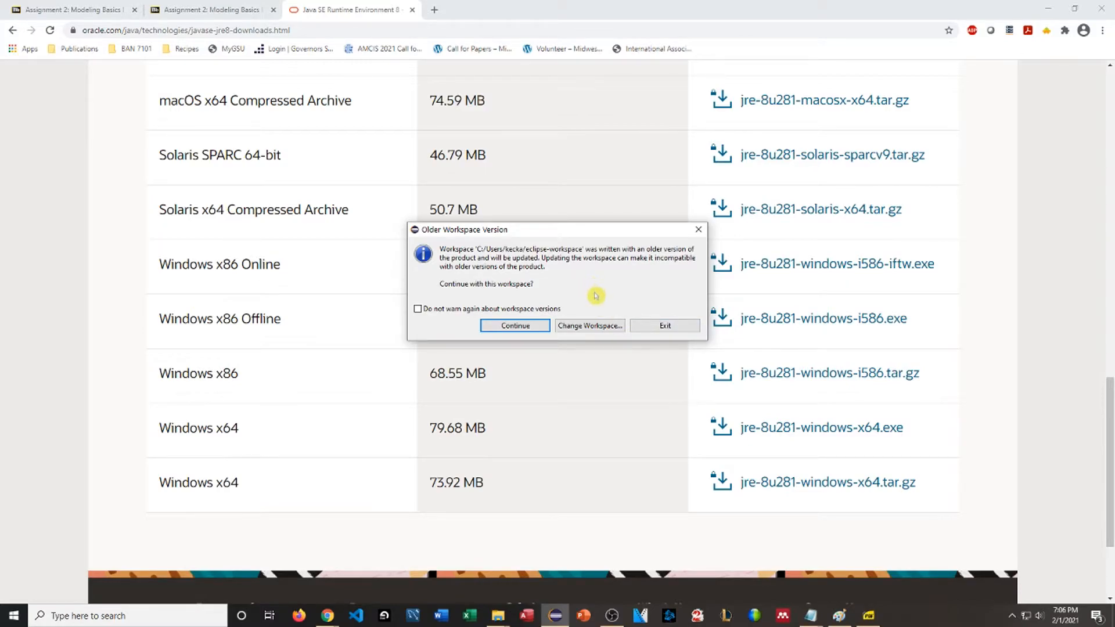
{"action": "left_click", "coordinate": [498, 327]}
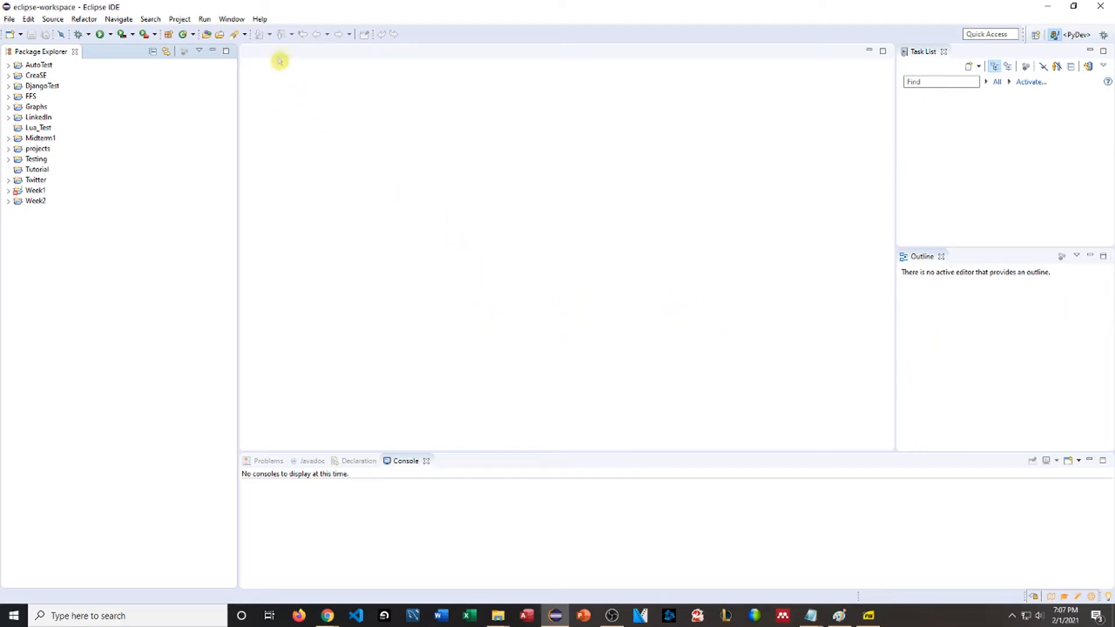
{"action": "left_click", "coordinate": [260, 19]}
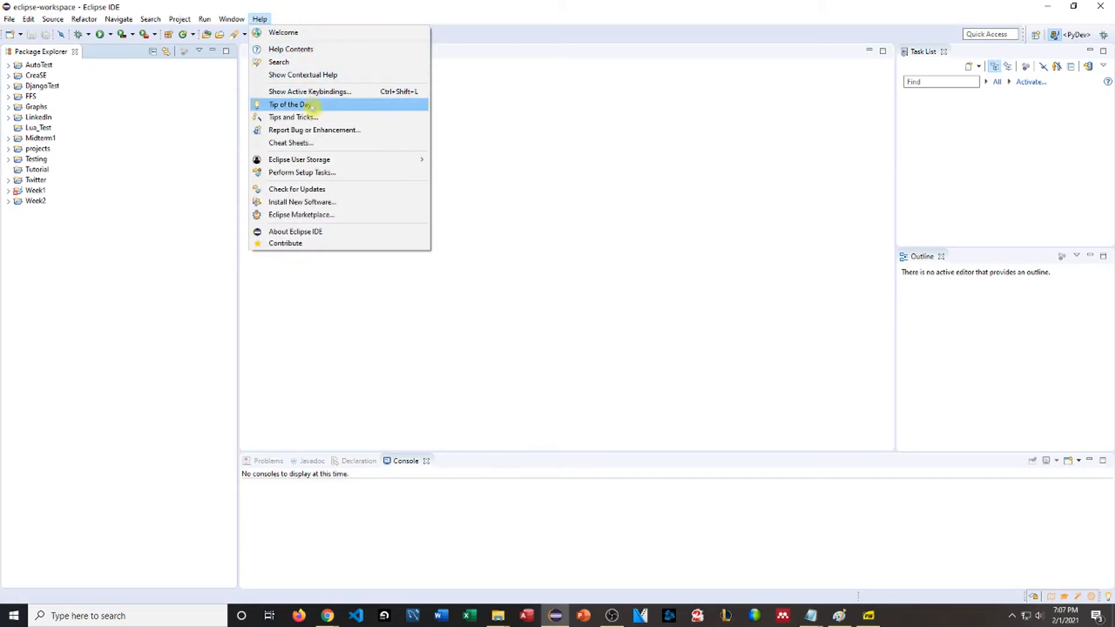
{"action": "left_click", "coordinate": [339, 205]}
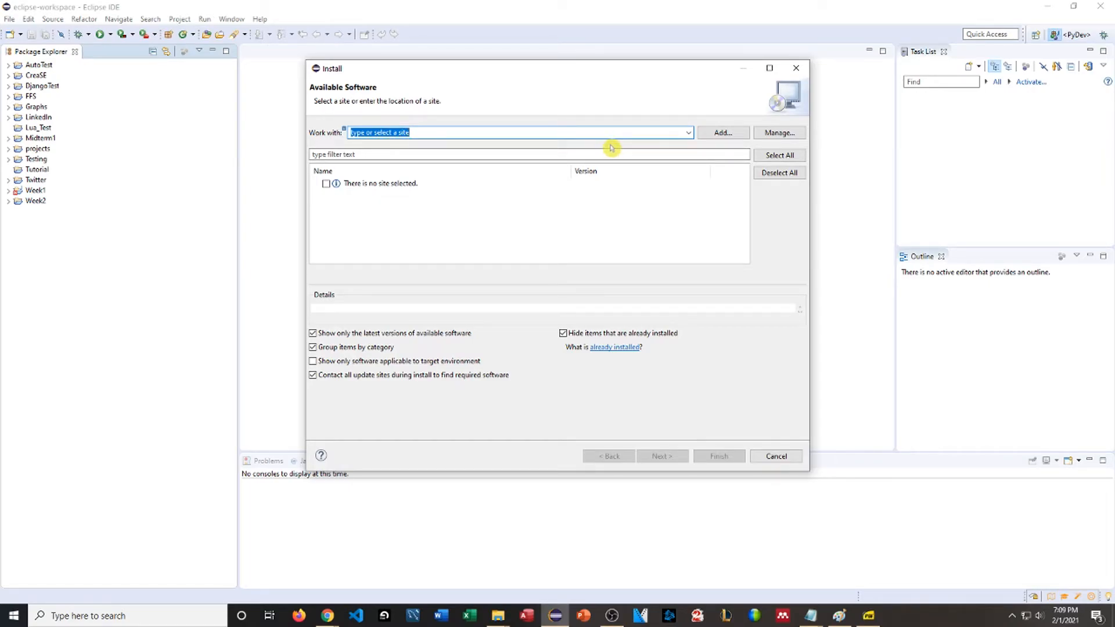
{"action": "type", "text": "h"}
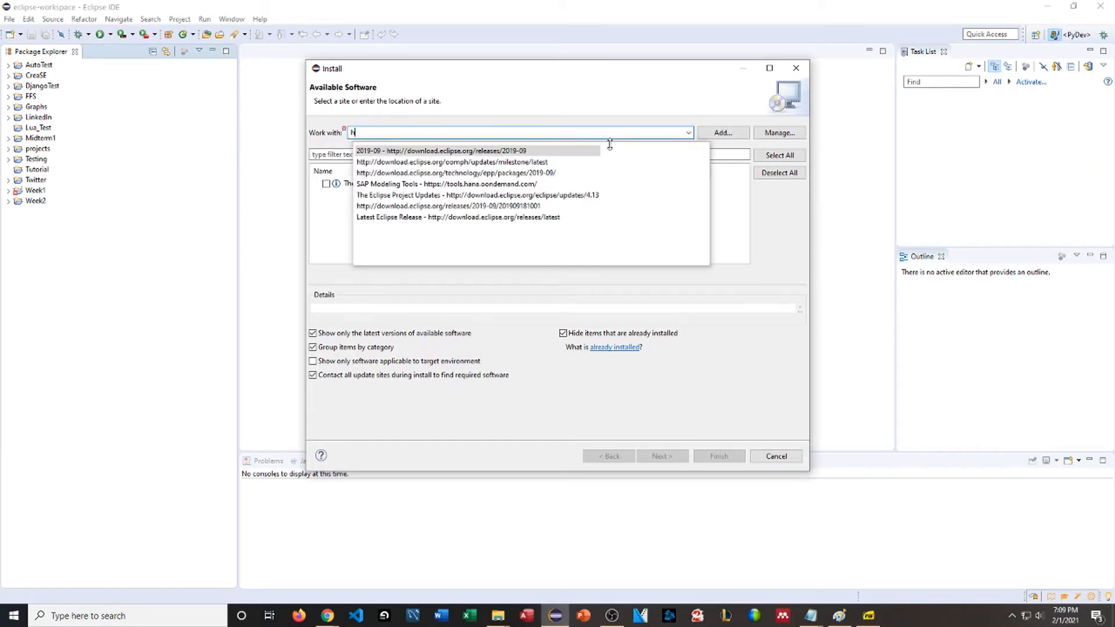
{"action": "type", "text": "ttps"}
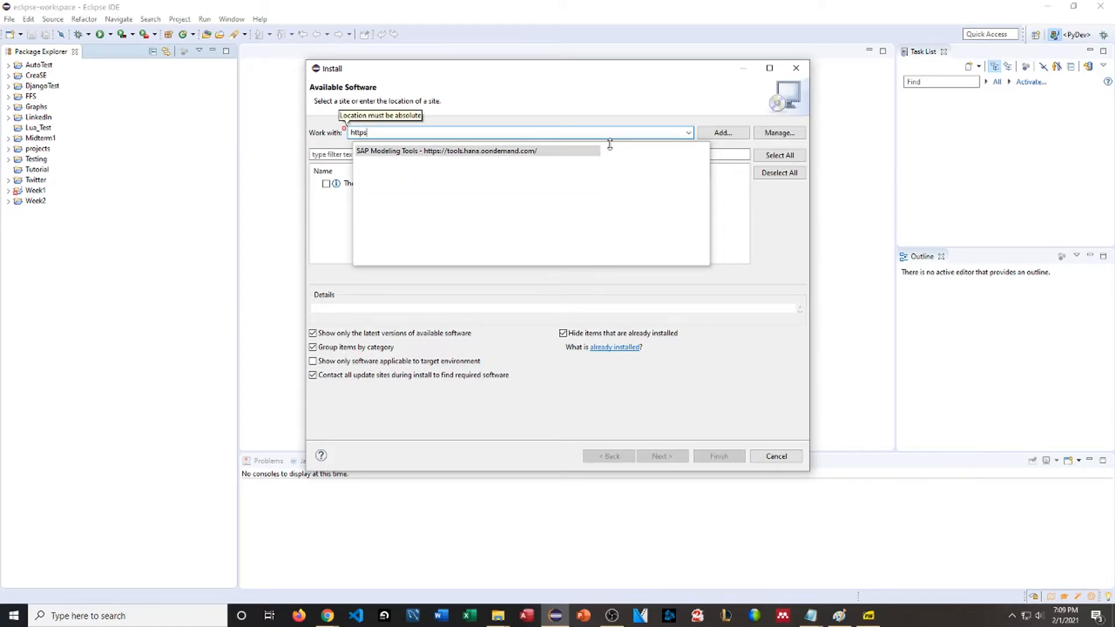
{"action": "type", "text": "://tools.h"}
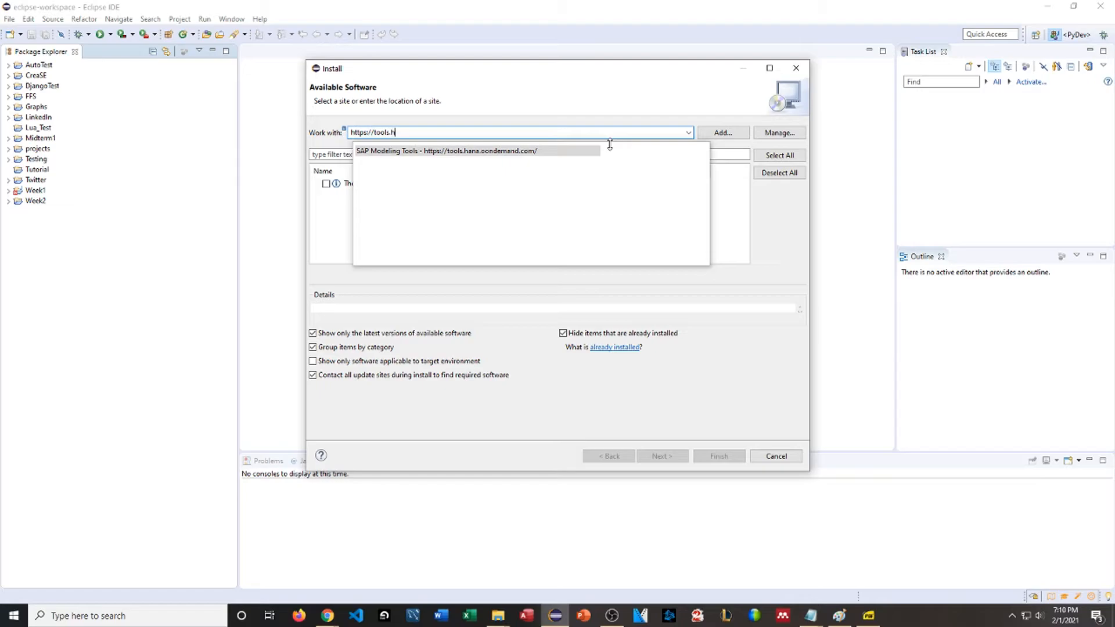
{"action": "type", "text": "ana.on"}
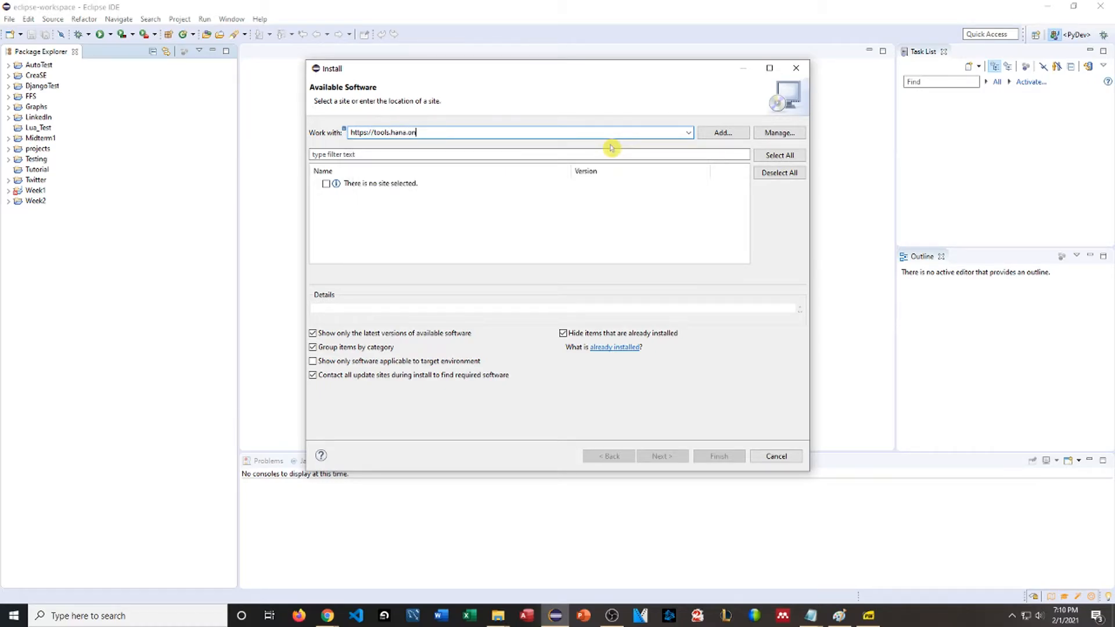
{"action": "type", "text": "demand.com/2019-09"}
{"action": "left_click", "coordinate": [723, 134]}
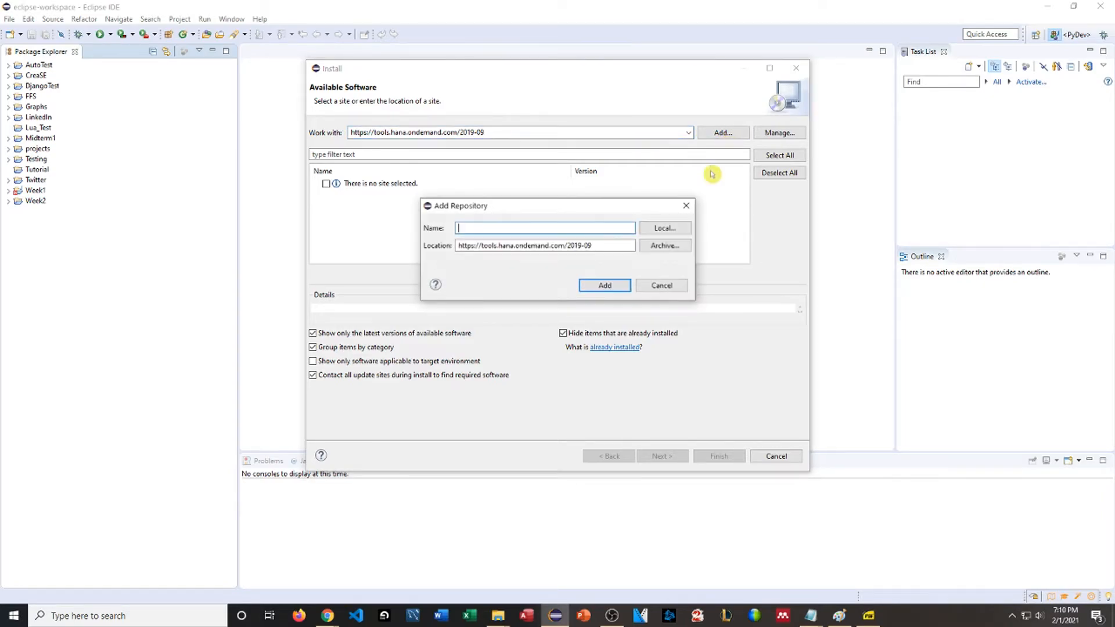
{"action": "type", "text": "SAP Modeling Tools"}
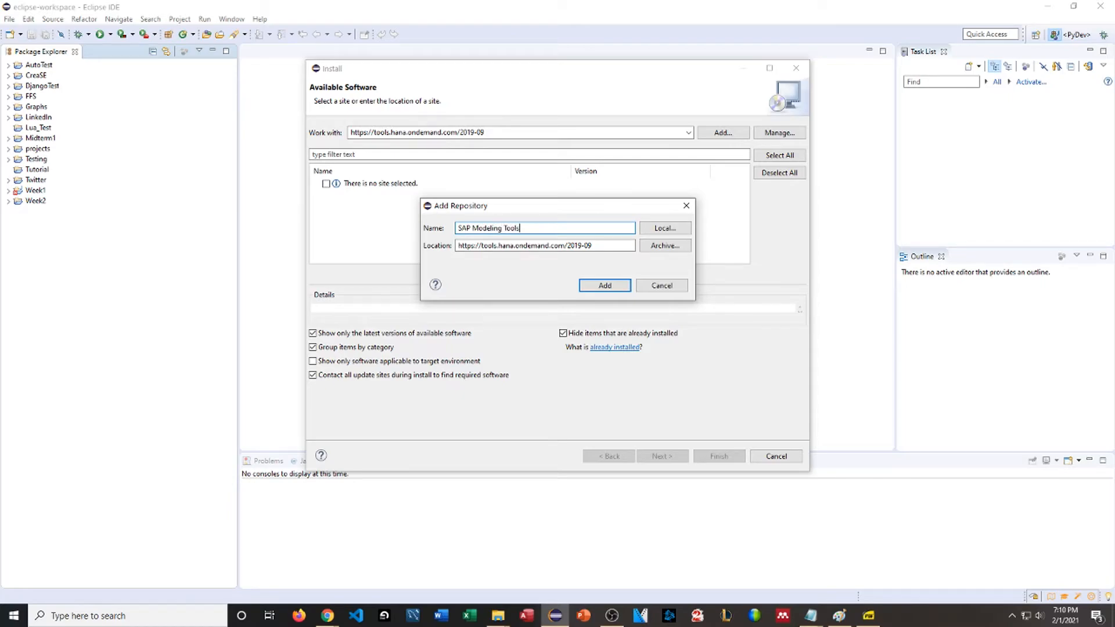
{"action": "left_click", "coordinate": [604, 285]}
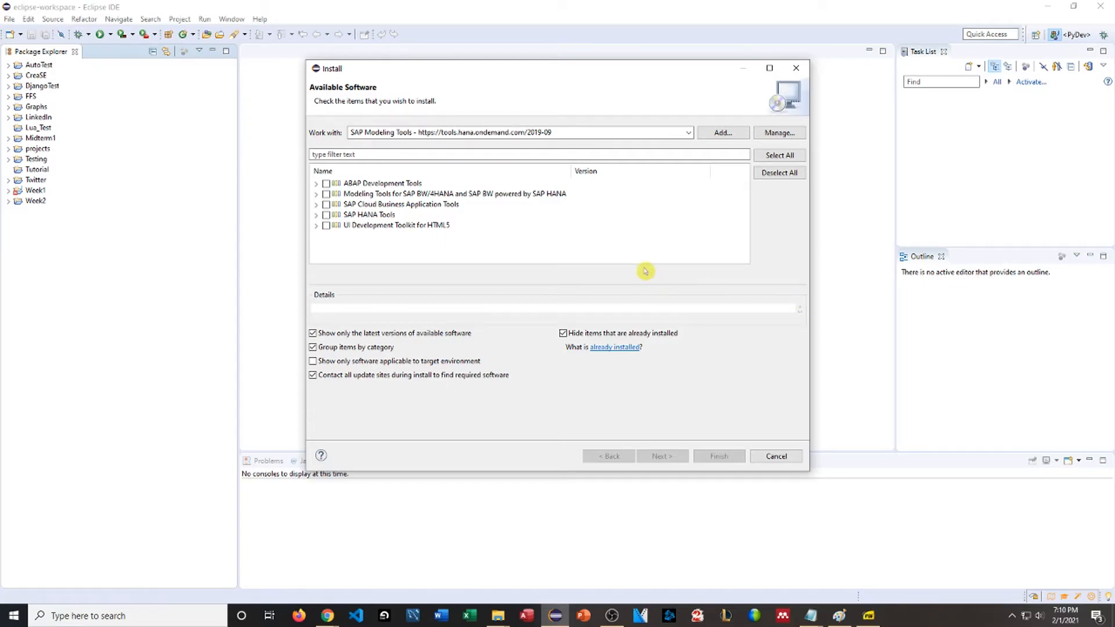
- Install all the software offered by the SAP Modeling Tools repository, accepting the license agreements and the unsigned content
{"action": "left_click", "coordinate": [776, 155]}
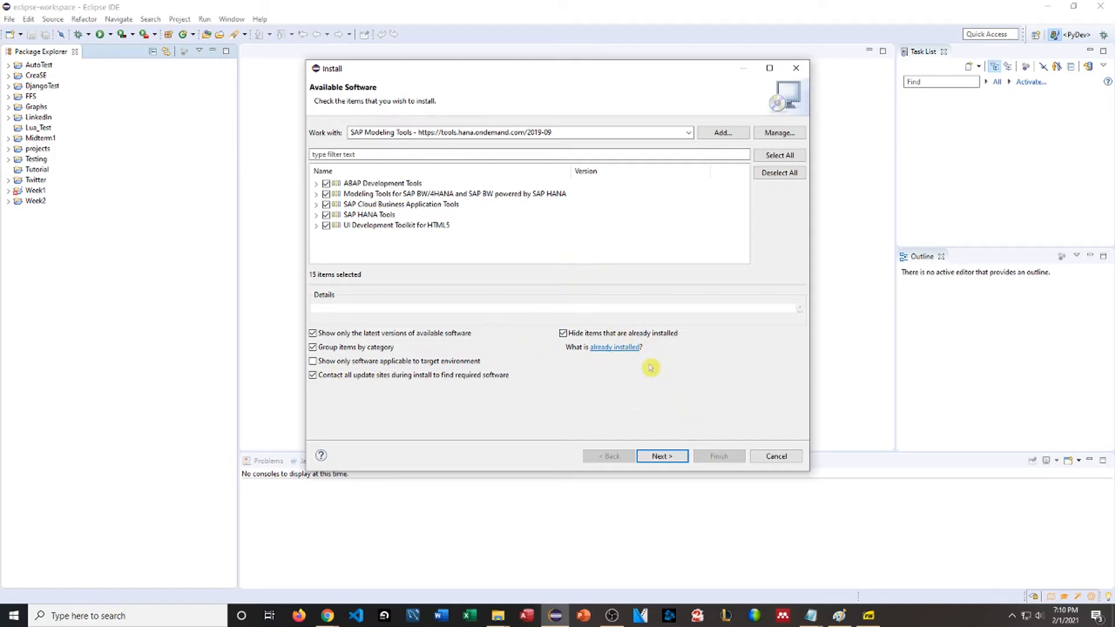
{"action": "left_click", "coordinate": [662, 458]}
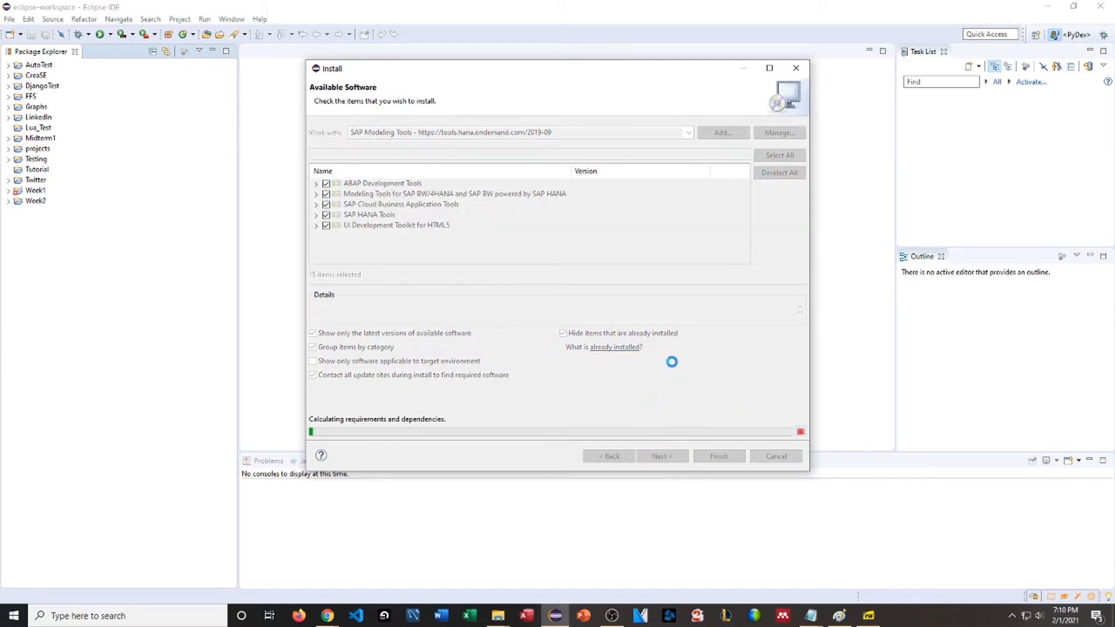
{"action": "left_click", "coordinate": [646, 455]}
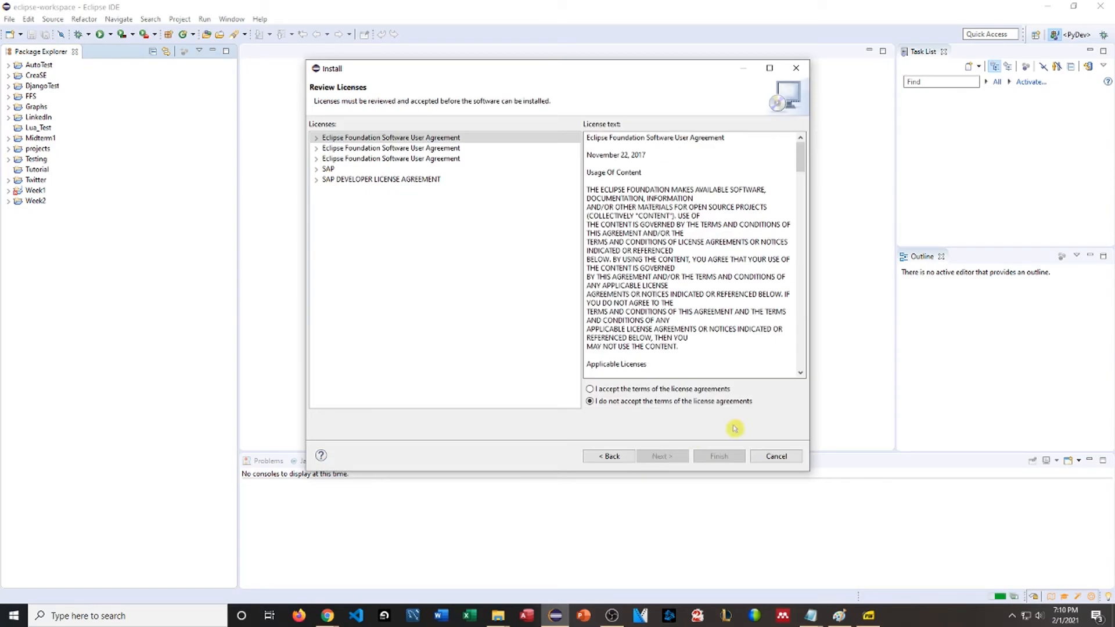
{"action": "left_click", "coordinate": [590, 390]}
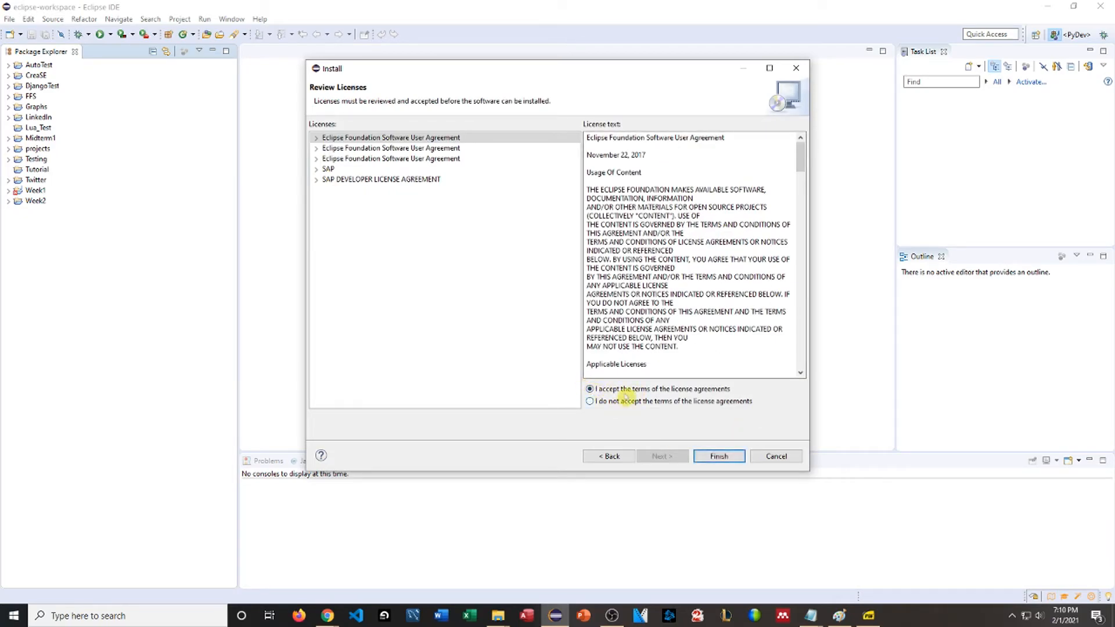
{"action": "left_click", "coordinate": [705, 457]}
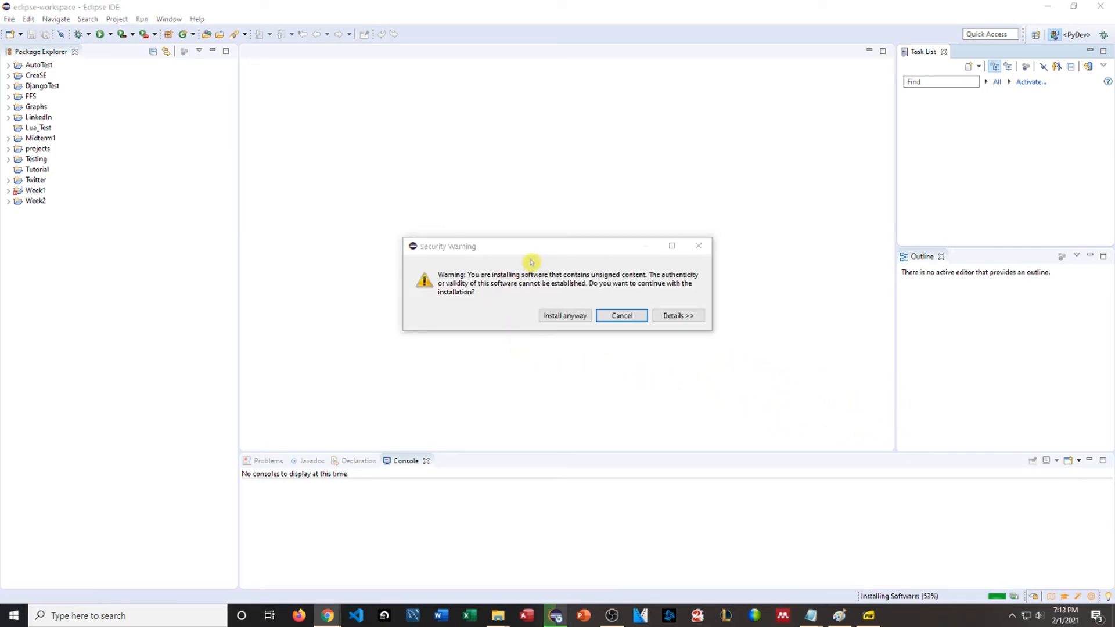
{"action": "left_click", "coordinate": [546, 316]}
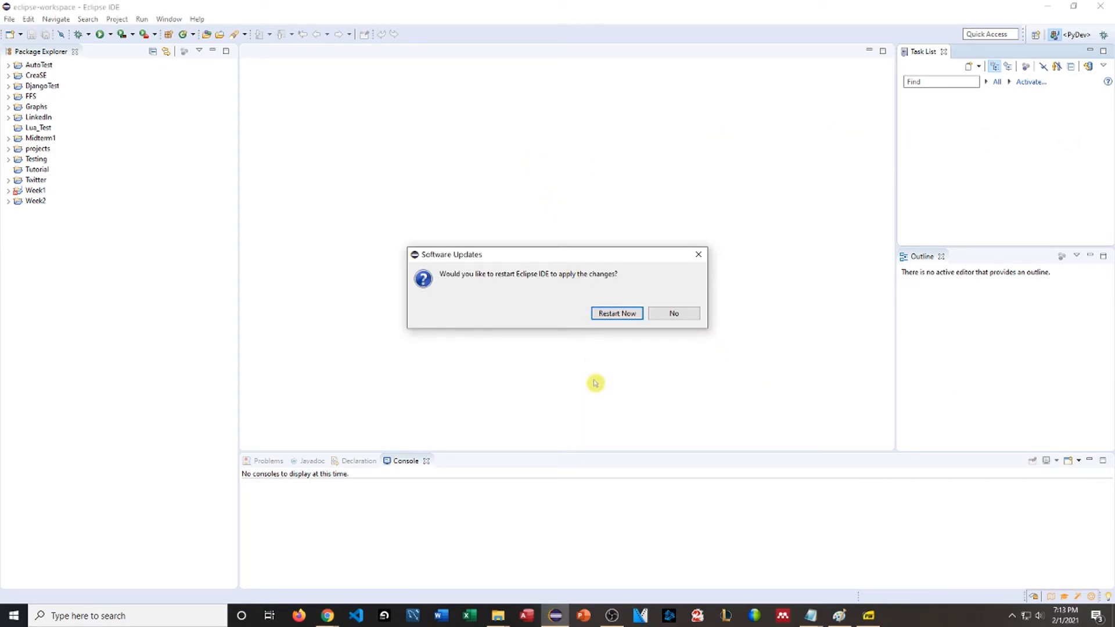
- Restart Eclipse IDE to apply the changes and close the Welcome and Release Notes pages
{"action": "left_click", "coordinate": [635, 316]}
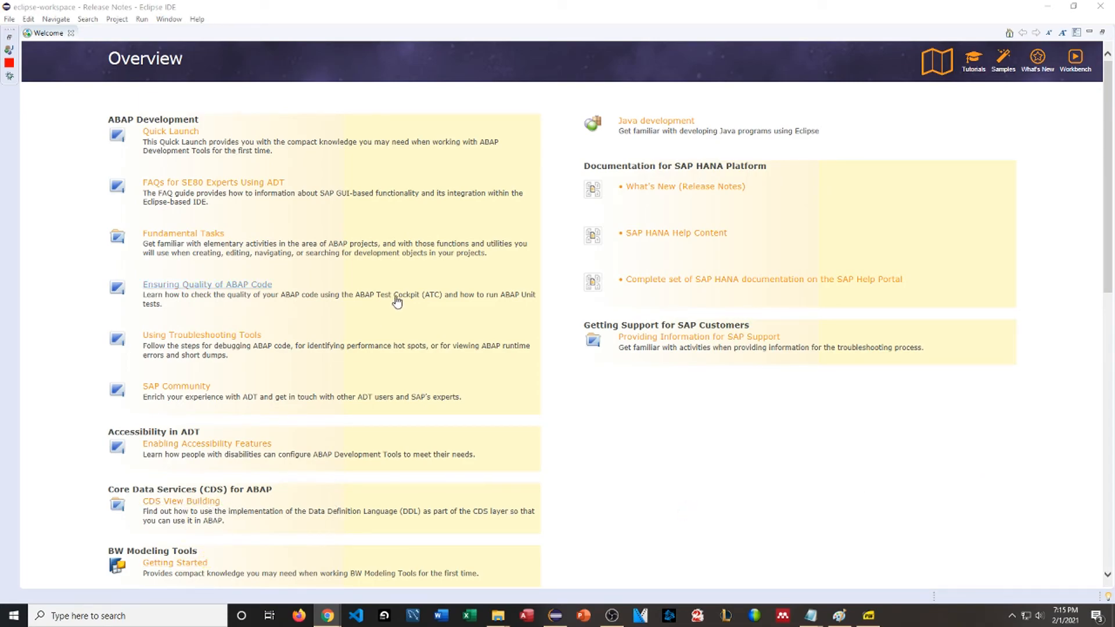
{"action": "left_click", "coordinate": [70, 34]}
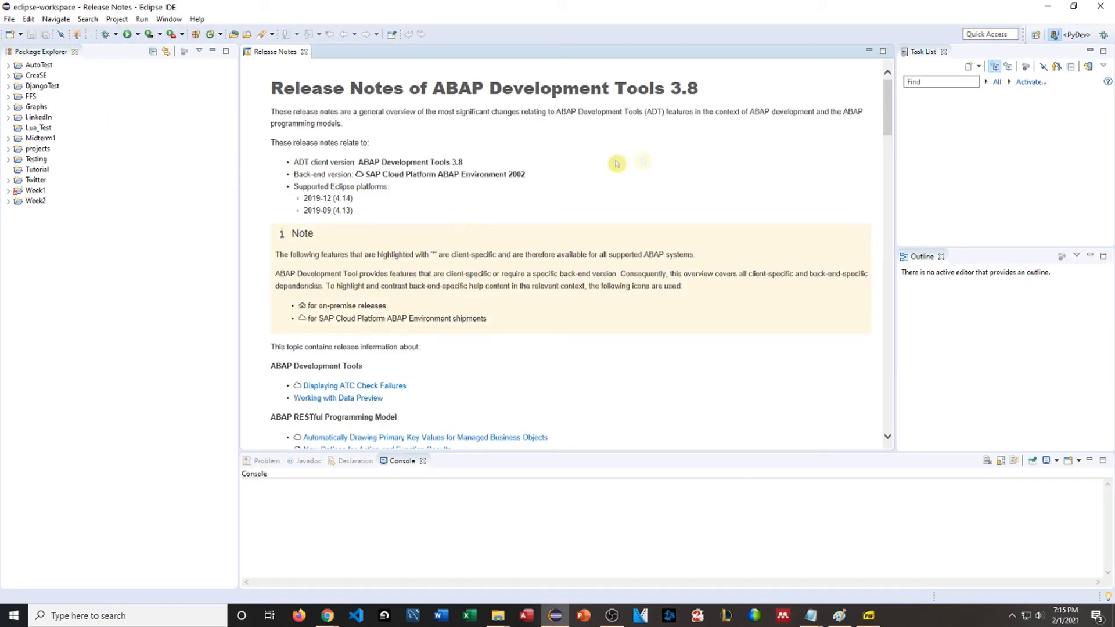
{"action": "left_click", "coordinate": [306, 53]}
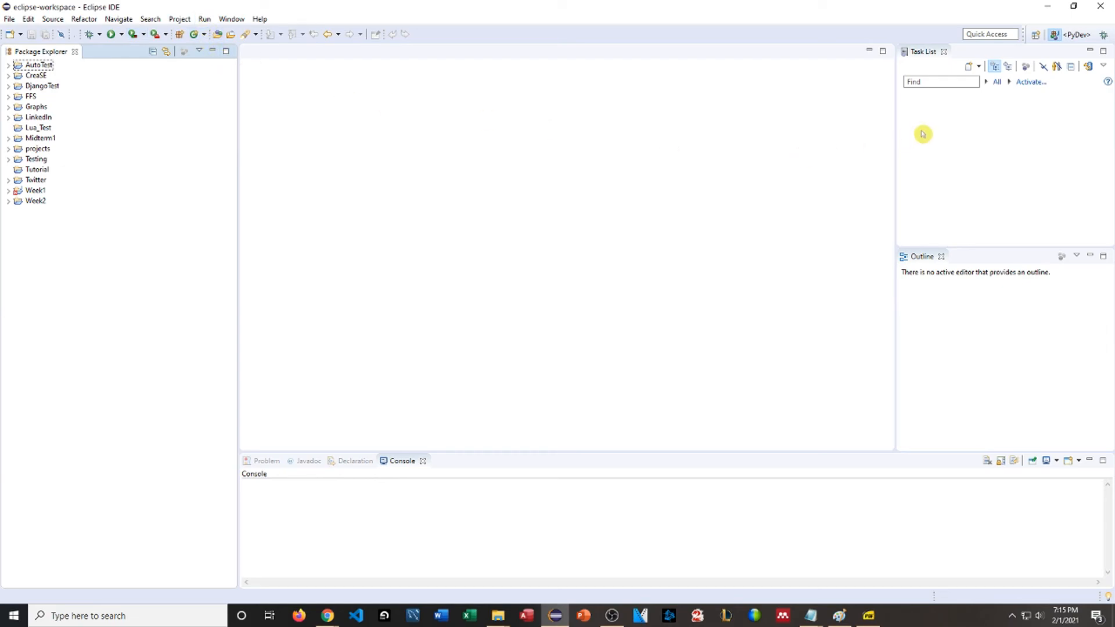
- Open the BW Modeling perspective in the workbench
{"action": "left_click", "coordinate": [1037, 40]}
{"action": "left_click", "coordinate": [543, 201]}
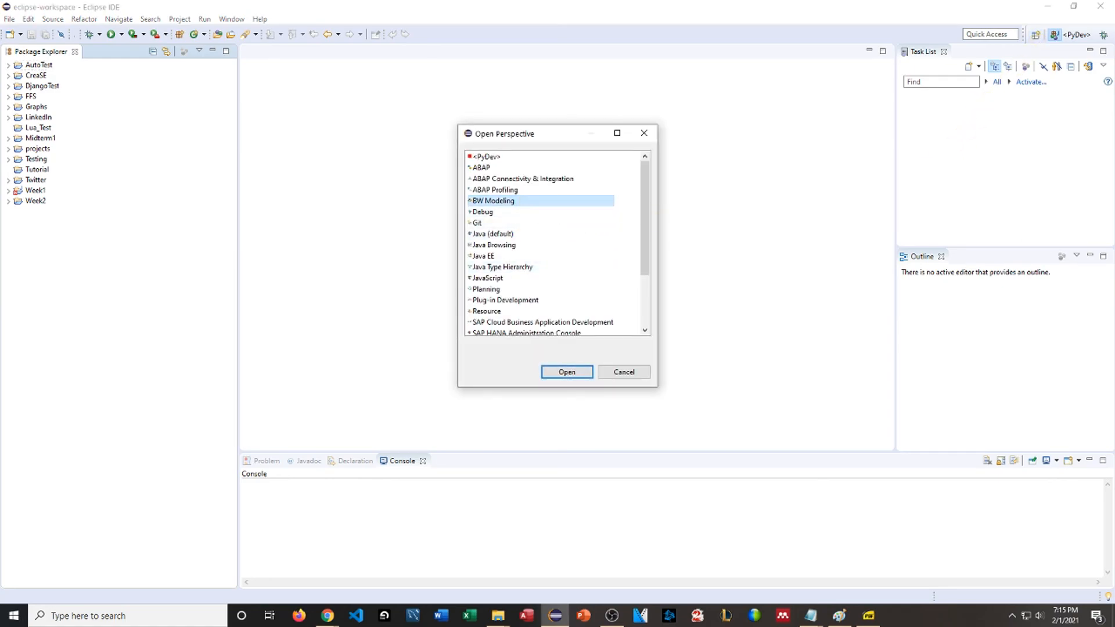
{"action": "left_click", "coordinate": [568, 373]}
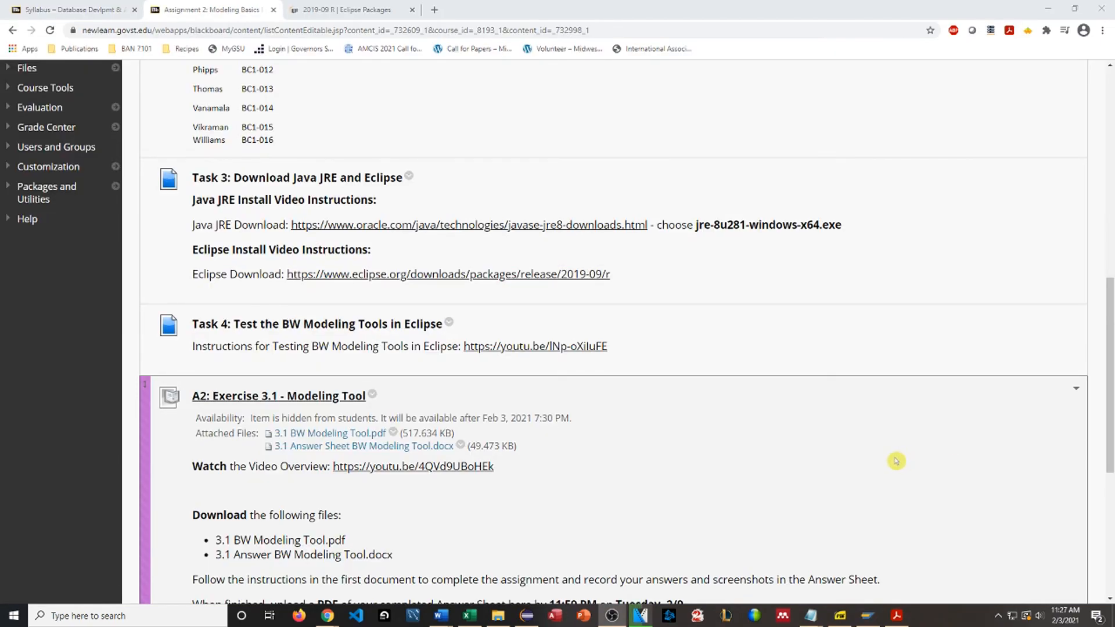